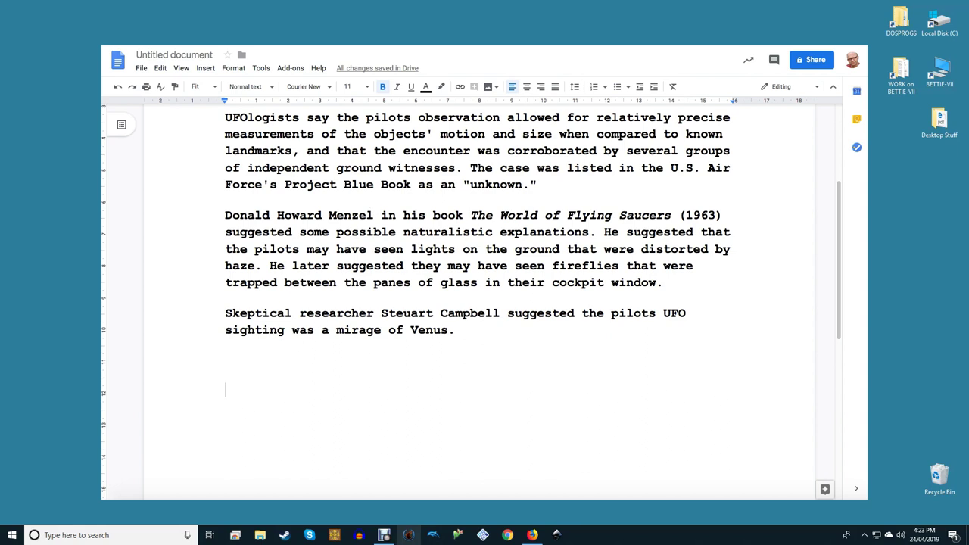
- Start a new drawing from Insert > Drawing and select the Scribble line tool
click(205, 68)
mouse_move(226, 119)
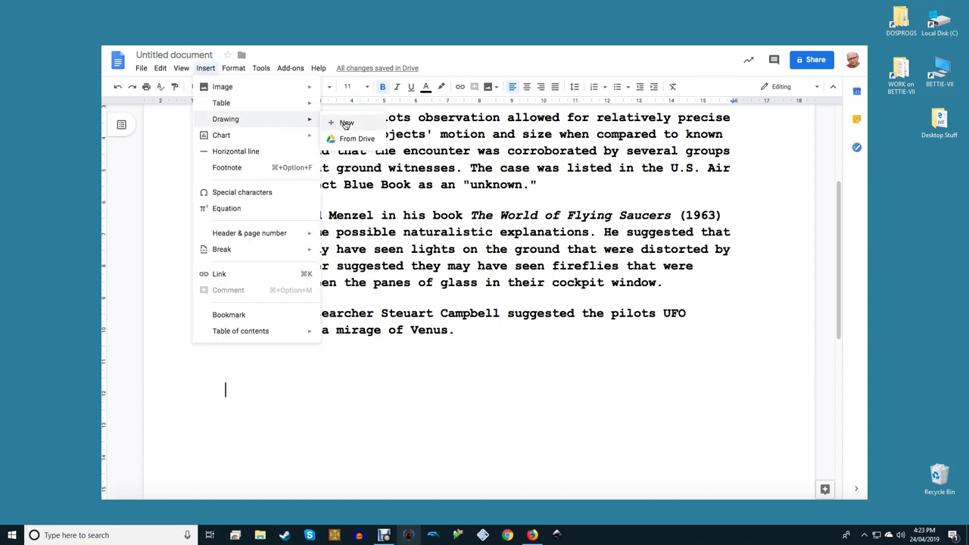
click(345, 123)
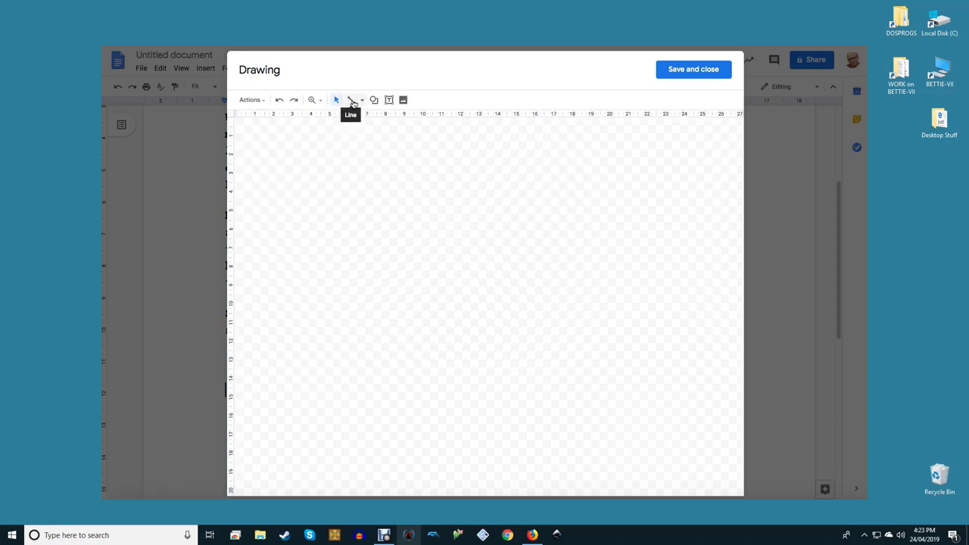
click(362, 102)
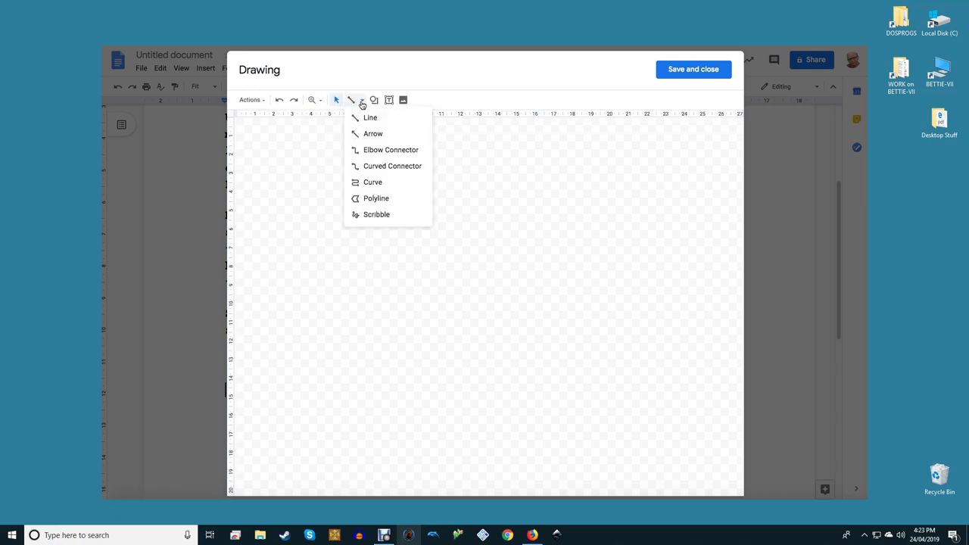
click(376, 214)
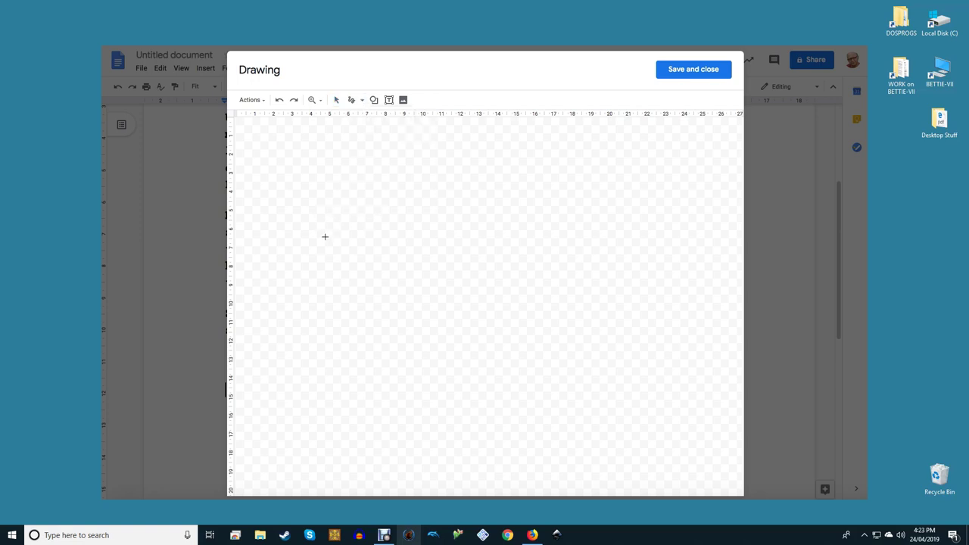
- Scribble the letters M, T and E with a thicker line weight
mouse_move(323, 237)
mouse_down()
mouse_move(335, 187)
mouse_move(379, 167)
mouse_move(367, 250)
mouse_up()
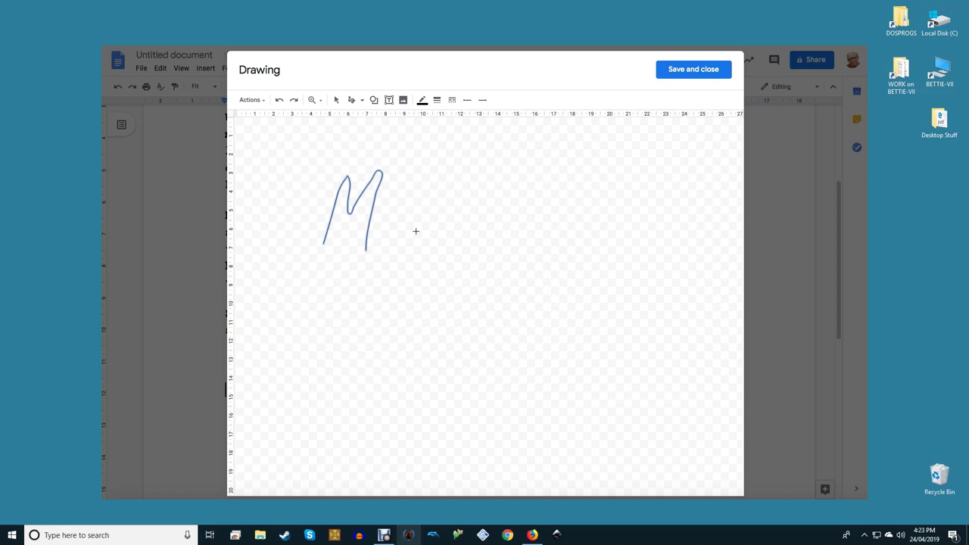
click(436, 100)
click(444, 162)
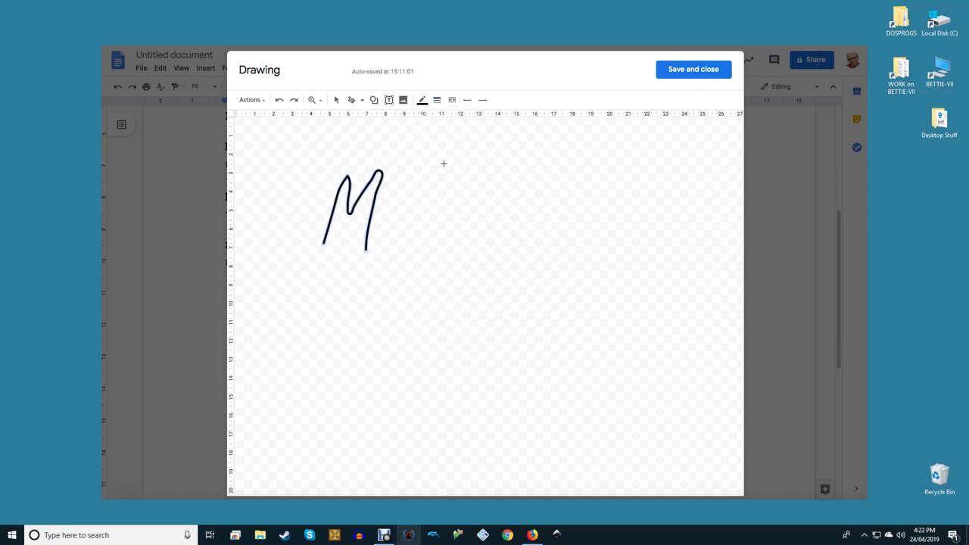
mouse_move(390, 174)
mouse_down()
mouse_move(466, 174)
mouse_move(402, 241)
mouse_up()
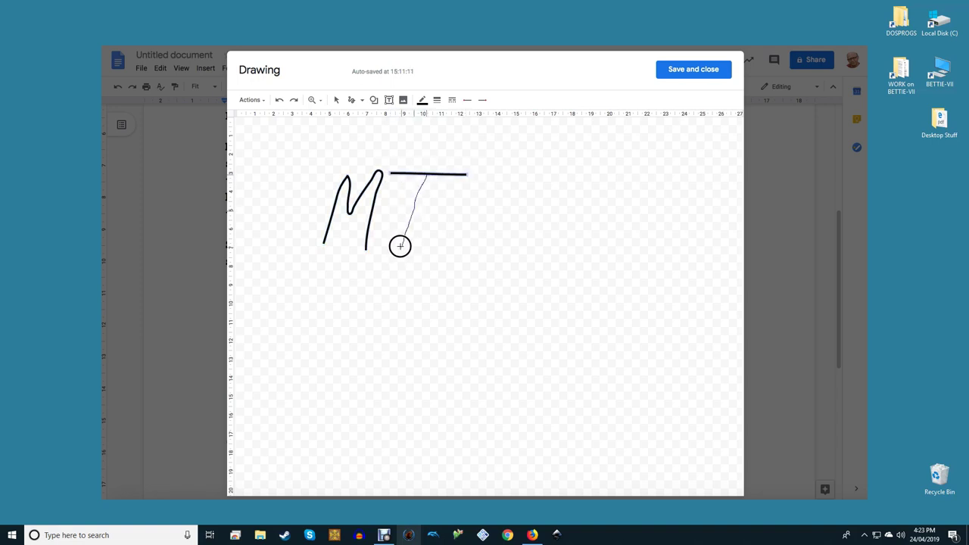
drag(467, 180, 515, 238)
drag(460, 212, 514, 208)
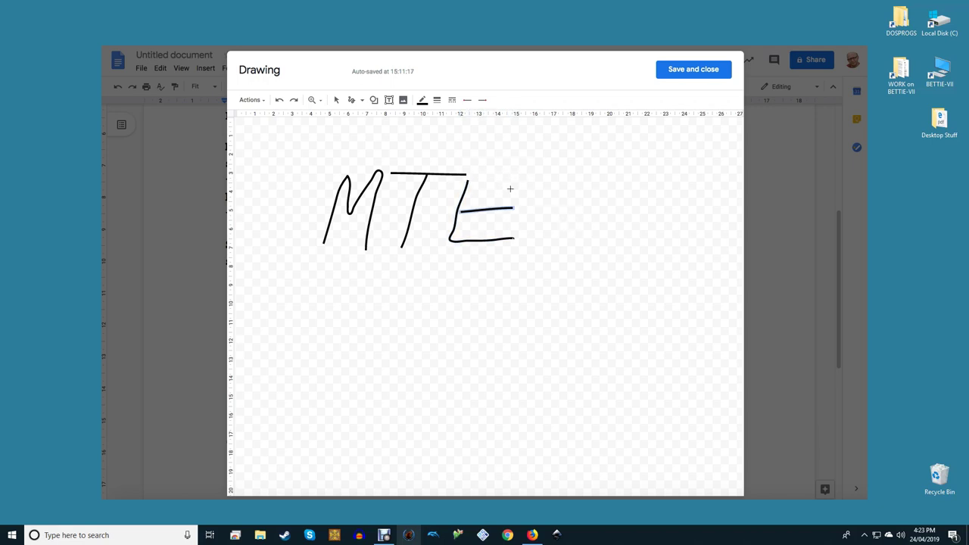
drag(471, 181, 536, 180)
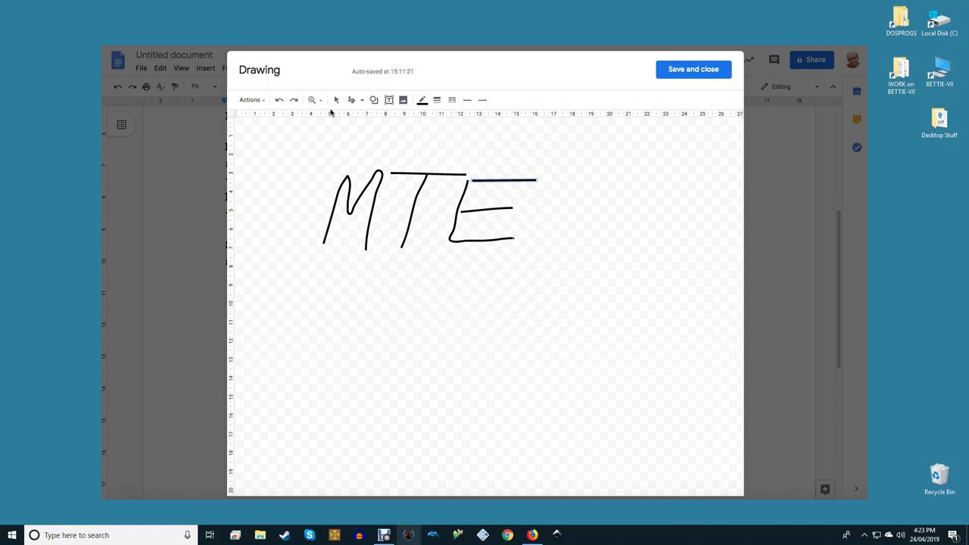
- Nudge the E's top and middle bars slightly left to tidy the letter
click(336, 100)
drag(308, 152, 558, 298)
click(575, 215)
click(494, 182)
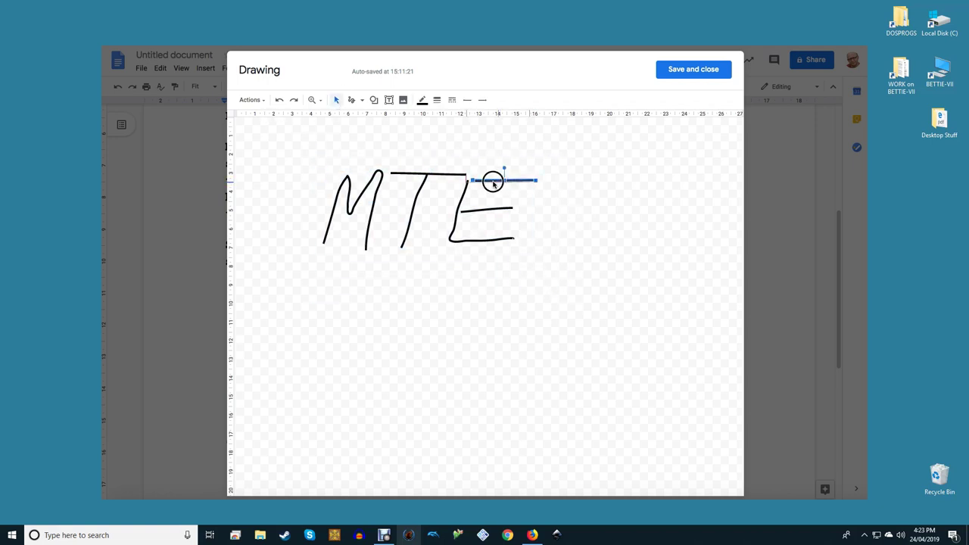
key(Left)
drag(488, 212, 486, 209)
click(537, 218)
- Set all MTE strokes to 12px line weight and save the drawing into the document
drag(312, 153, 594, 314)
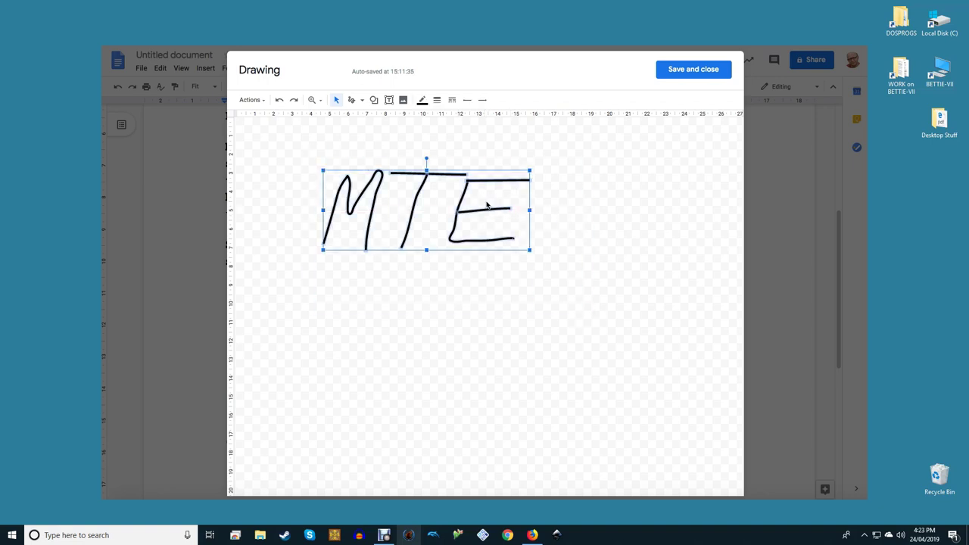
click(437, 100)
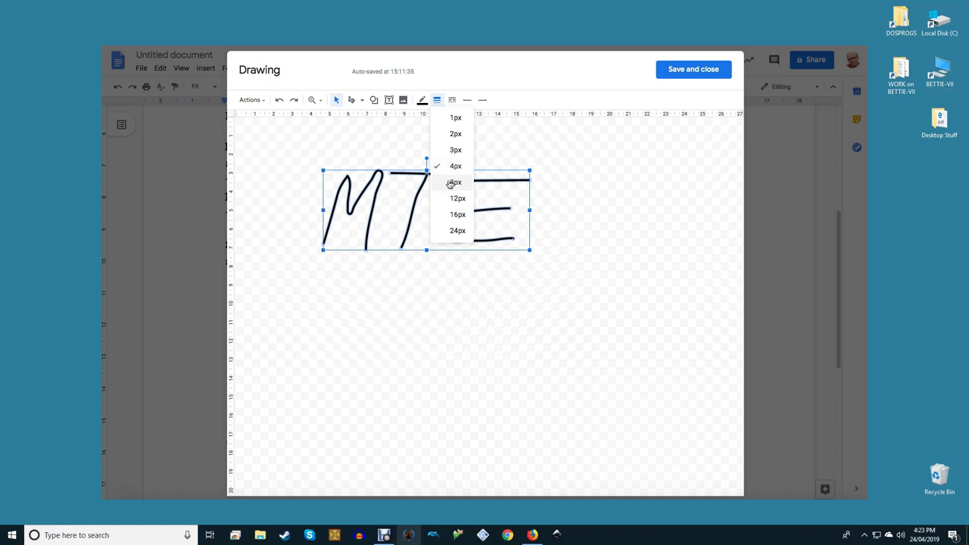
click(454, 199)
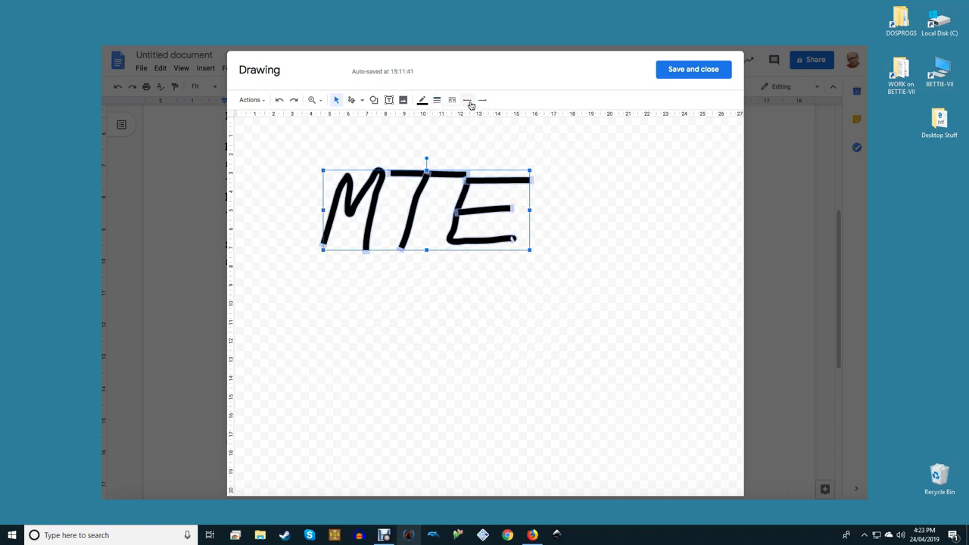
click(529, 252)
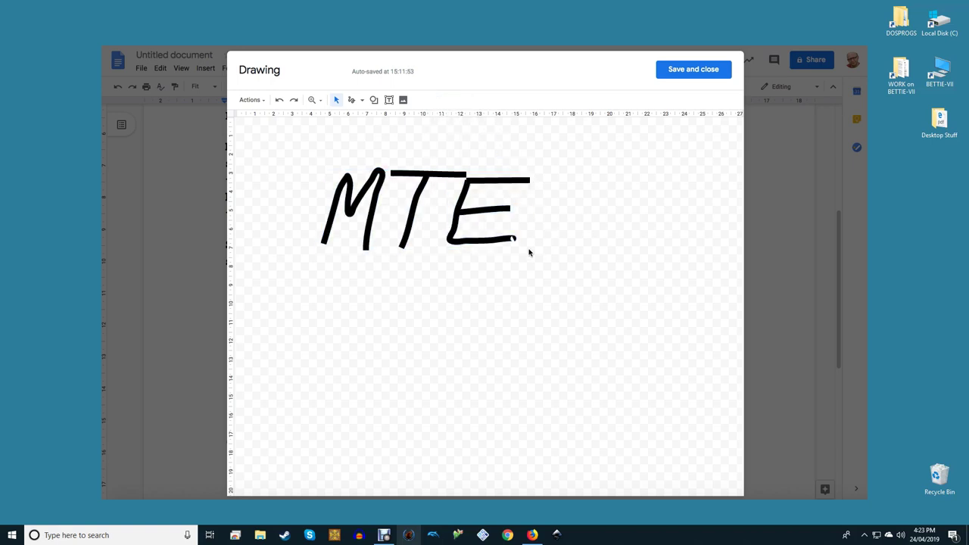
click(493, 207)
click(556, 238)
click(690, 73)
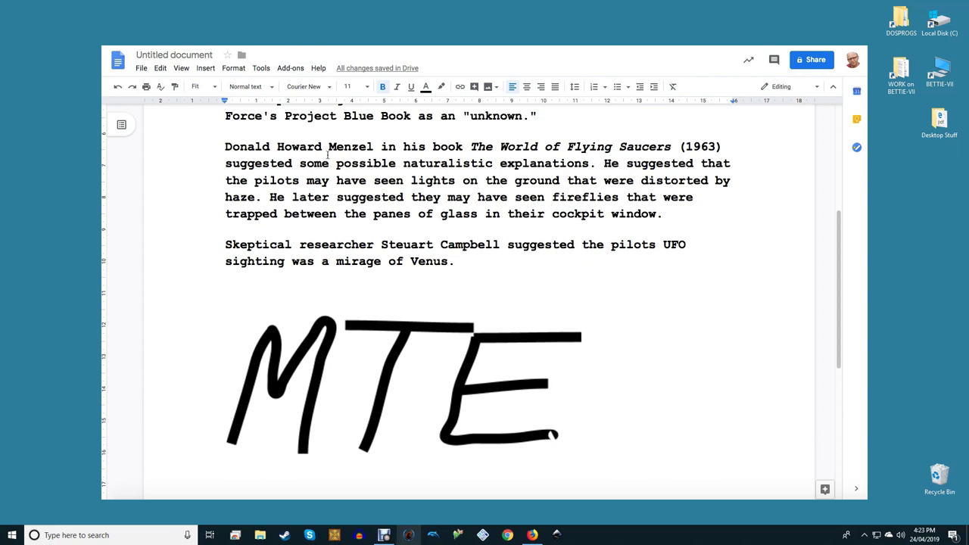
- Search the add-on marketplace for 'signature' and browse the results
click(403, 332)
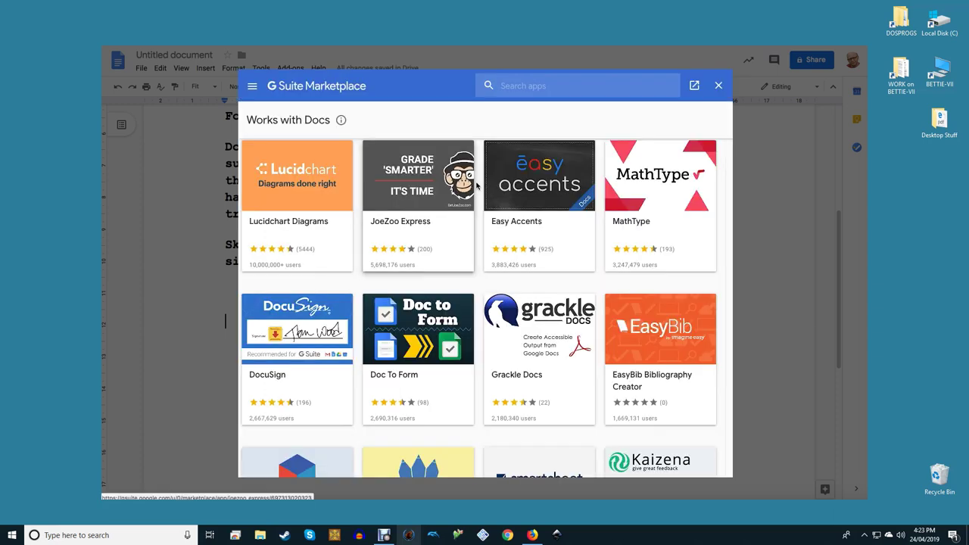
click(515, 85)
text(signature)
key(Return)
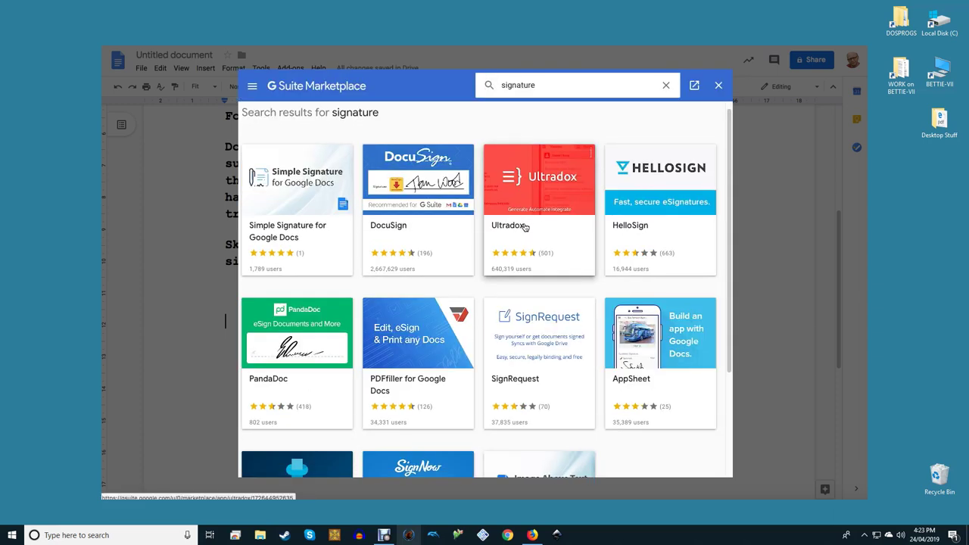
scroll(525, 225, down, 2)
scroll(525, 224, down, 1)
scroll(525, 222, up, 1)
scroll(525, 222, up, 1)
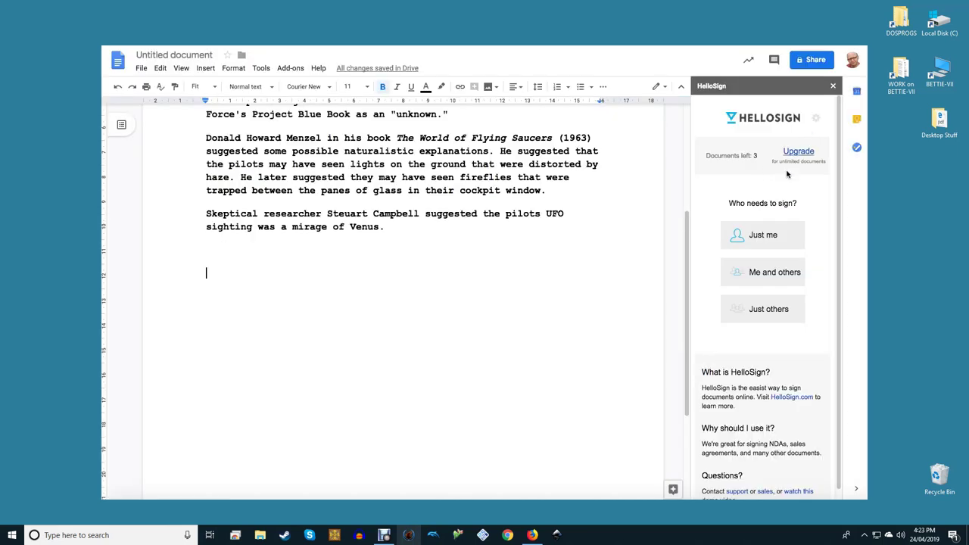
- Sign as 'Just me' with a freehand-drawn MTE HelloSign signature and insert it
click(780, 235)
click(791, 213)
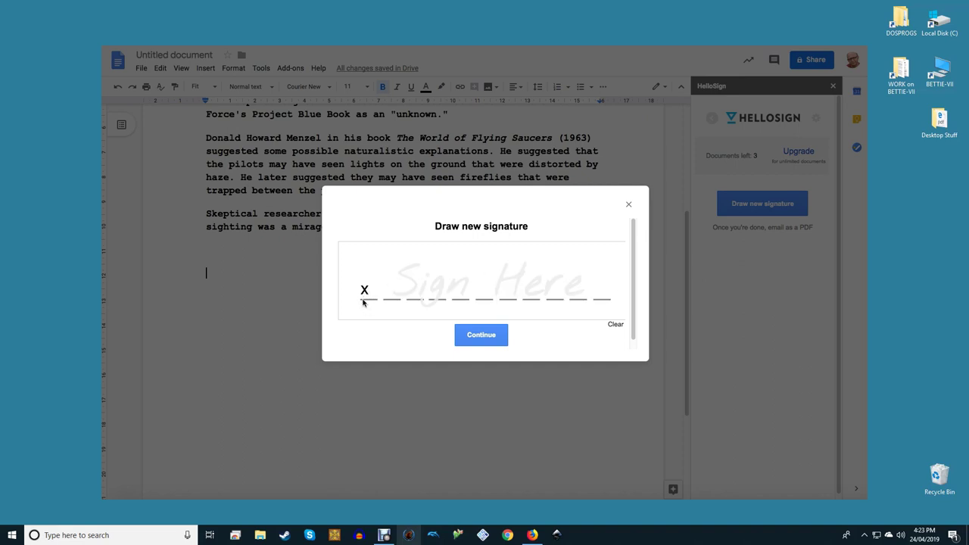
mouse_move(366, 300)
mouse_down()
mouse_move(429, 254)
mouse_move(442, 274)
mouse_move(526, 250)
mouse_move(454, 318)
mouse_up()
drag(512, 259, 593, 294)
mouse_move(481, 272)
mouse_down()
mouse_move(551, 273)
mouse_move(587, 259)
mouse_up()
click(483, 338)
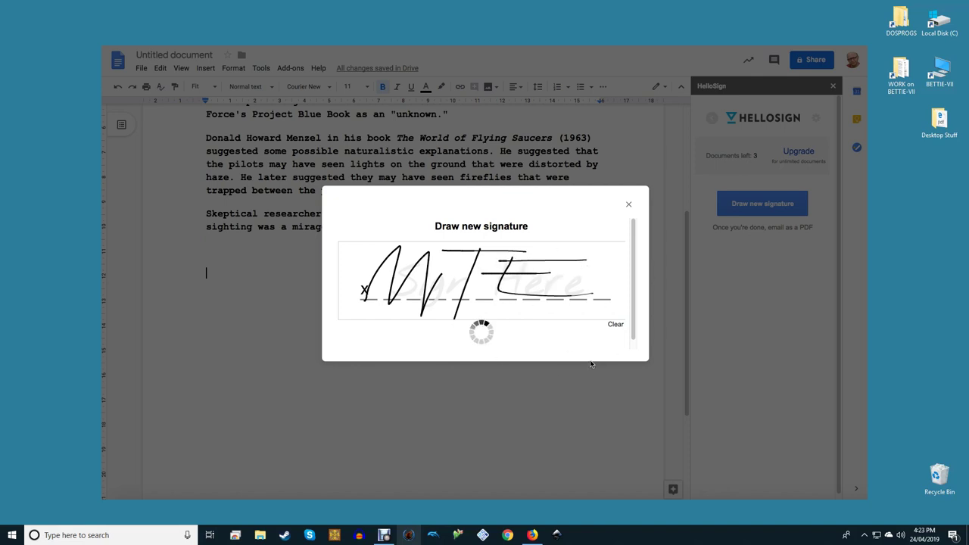
click(486, 311)
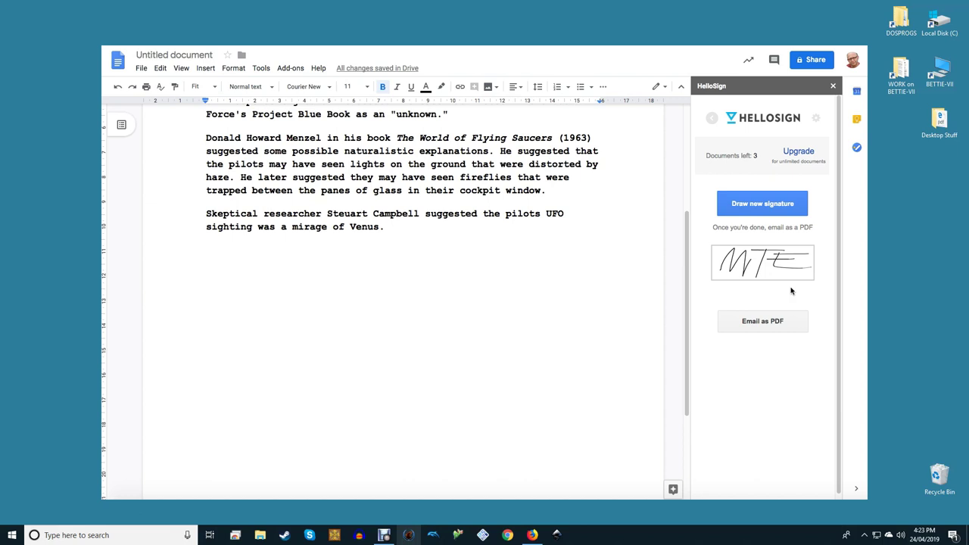
click(772, 265)
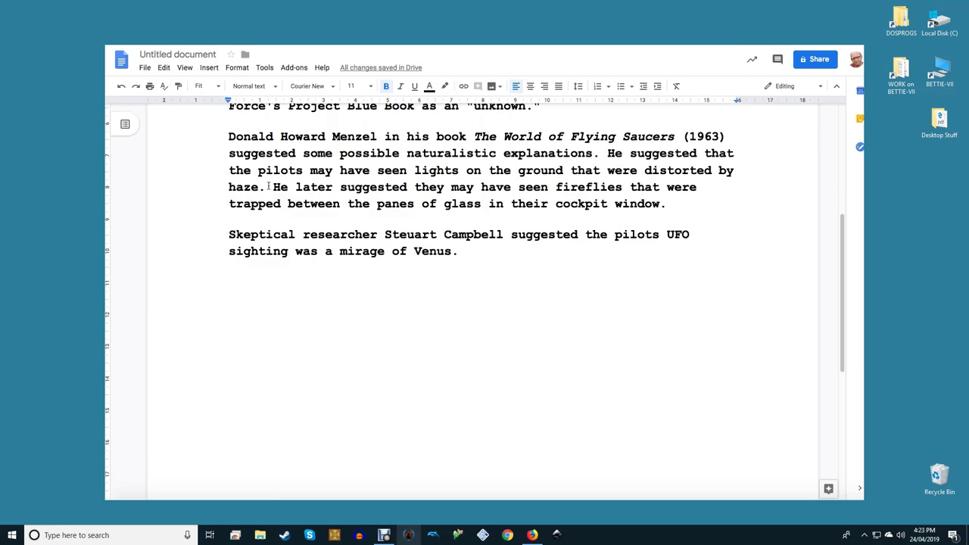
- Upload IMG_E7660.JPG from the computer below the Venus paragraph and shrink it slightly
click(209, 68)
mouse_move(225, 87)
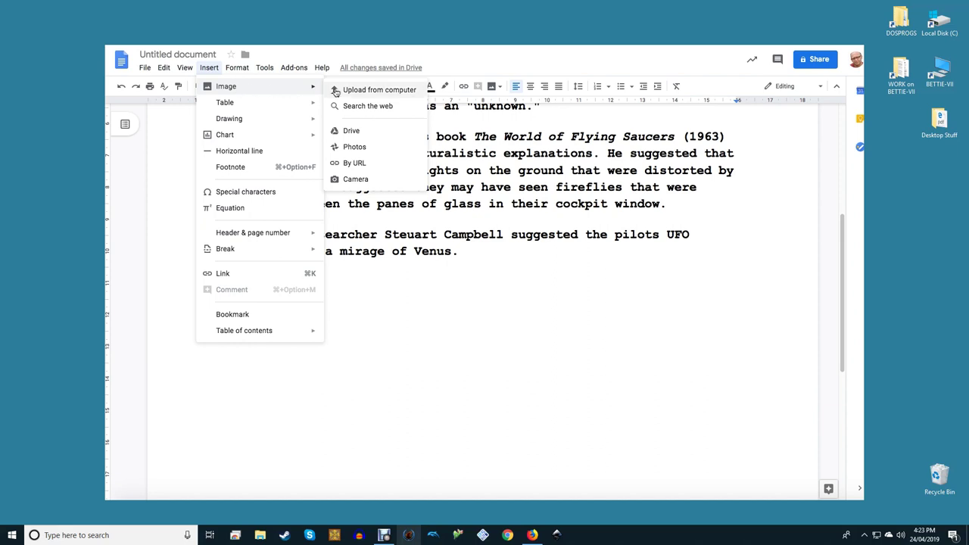
click(351, 91)
click(541, 178)
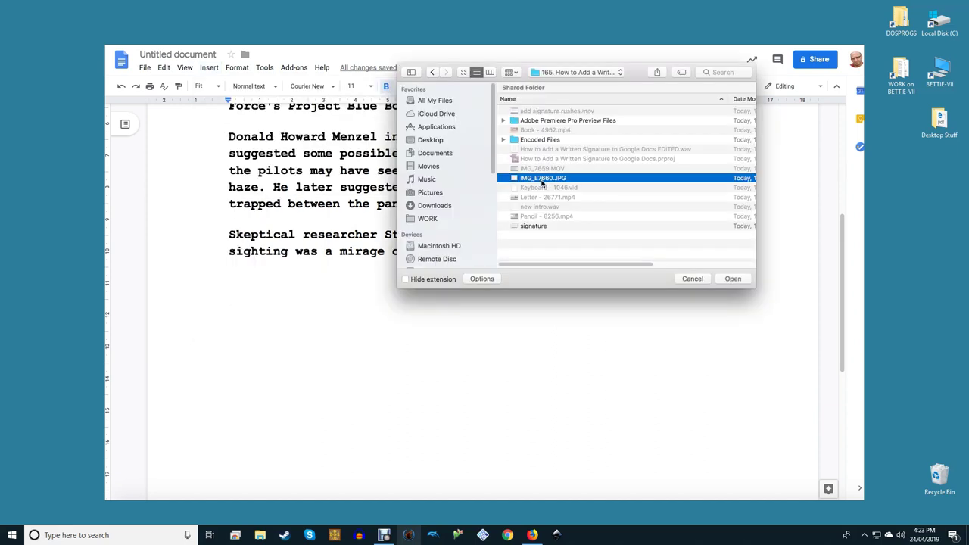
double_click(540, 179)
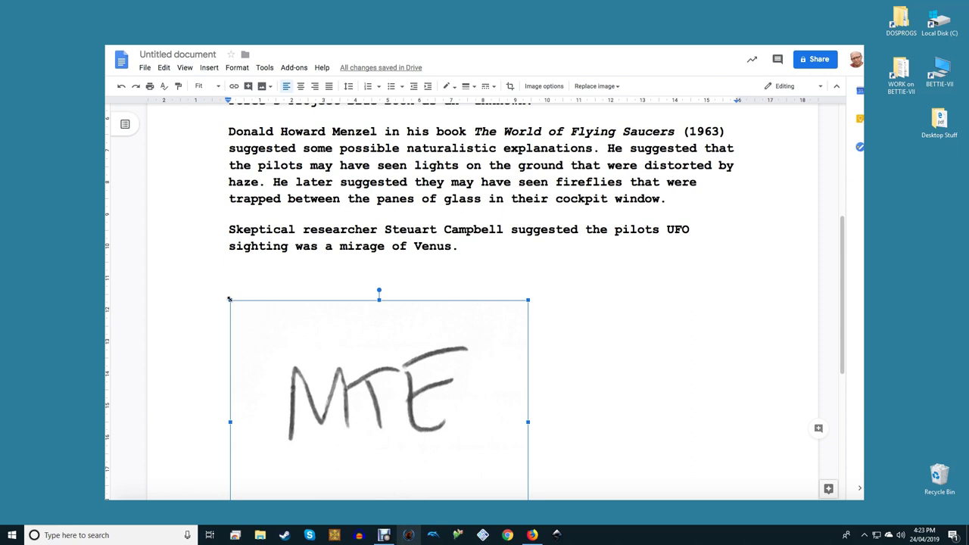
drag(230, 299, 268, 342)
scroll(331, 358, down, 1)
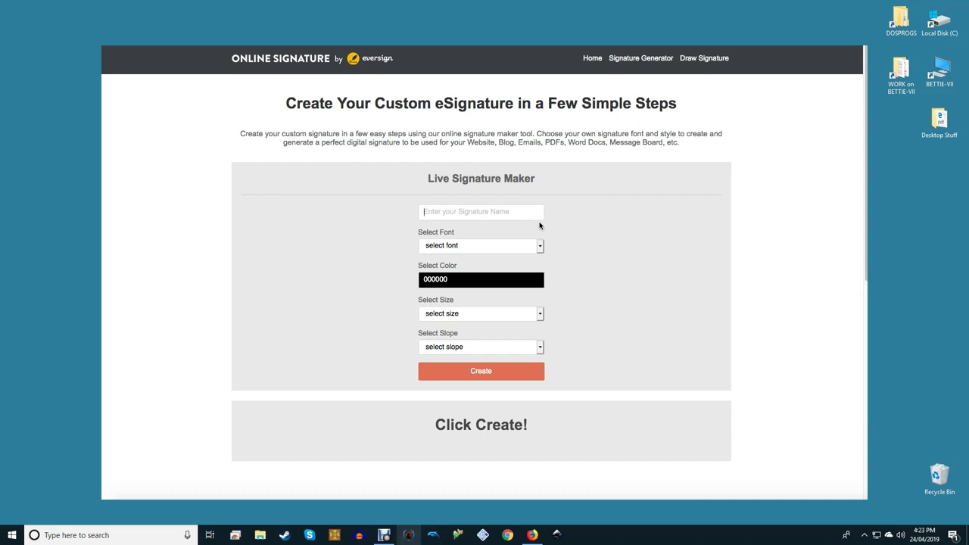
- Create an MTE signature in HaloHandletter font, size 28, slope 3
text(MTE)
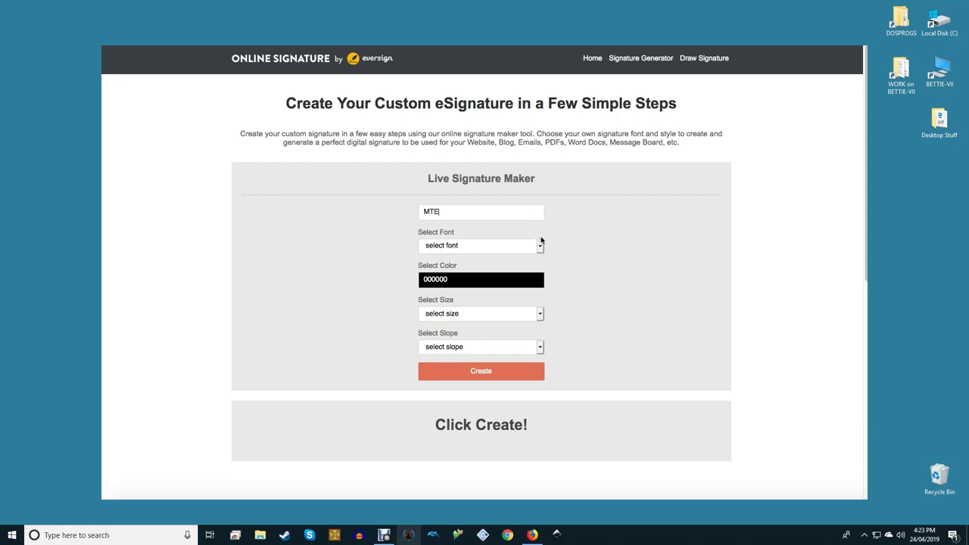
click(509, 247)
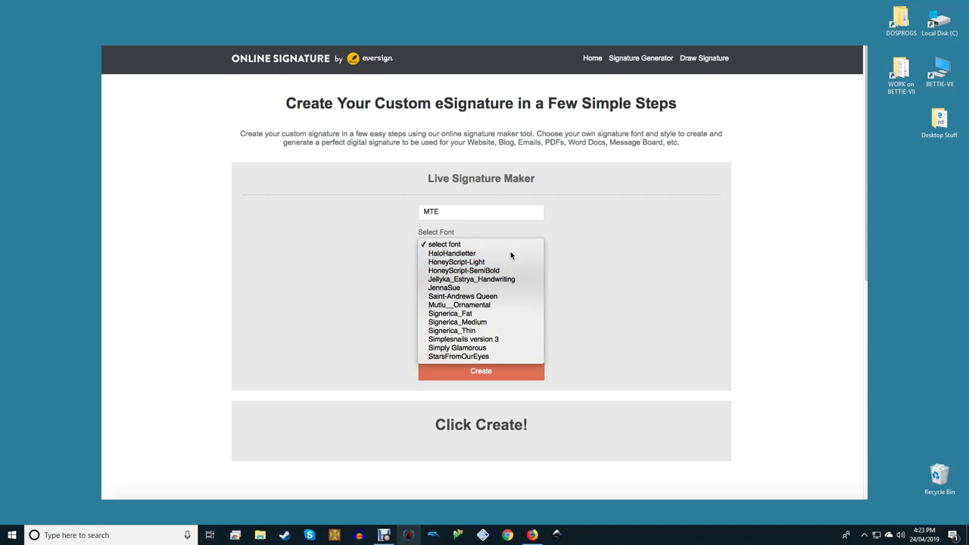
click(511, 254)
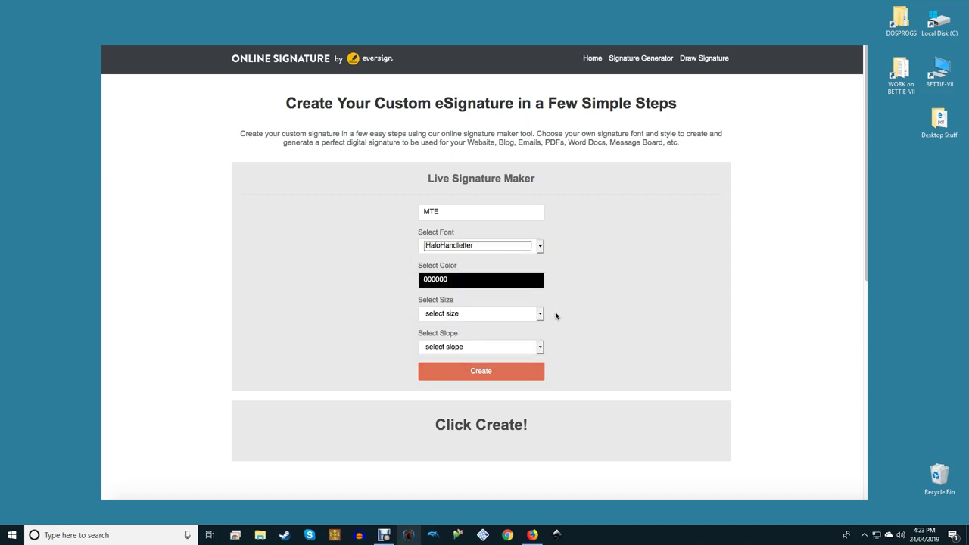
click(495, 316)
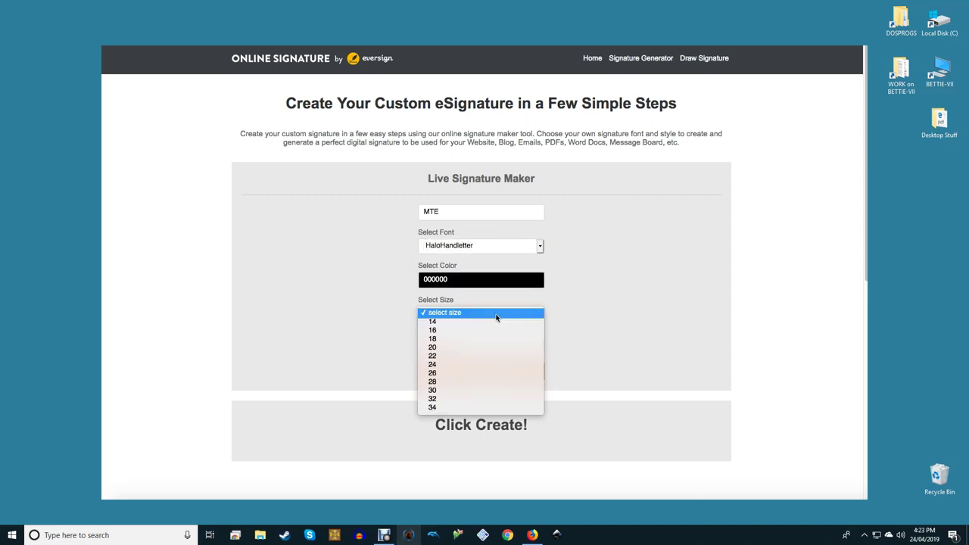
click(490, 352)
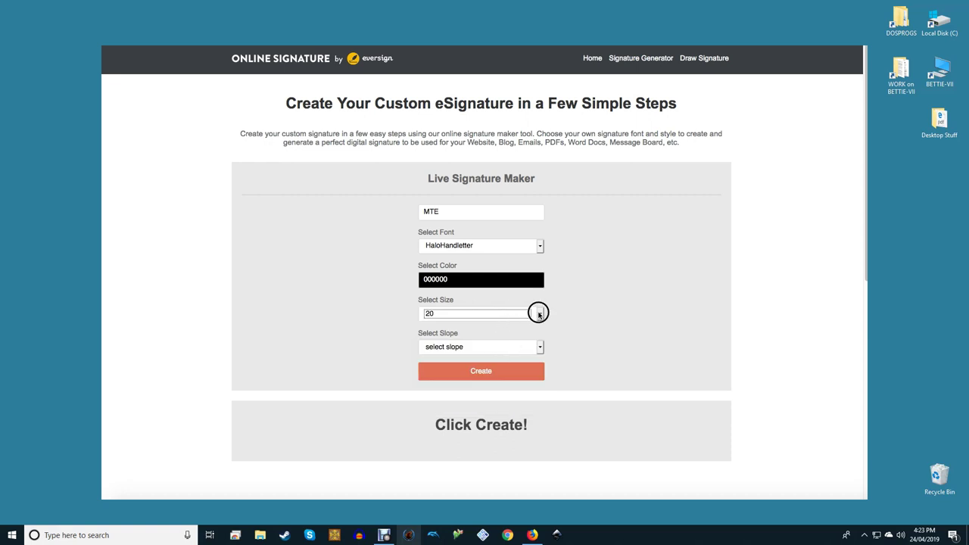
click(510, 318)
click(499, 350)
click(540, 348)
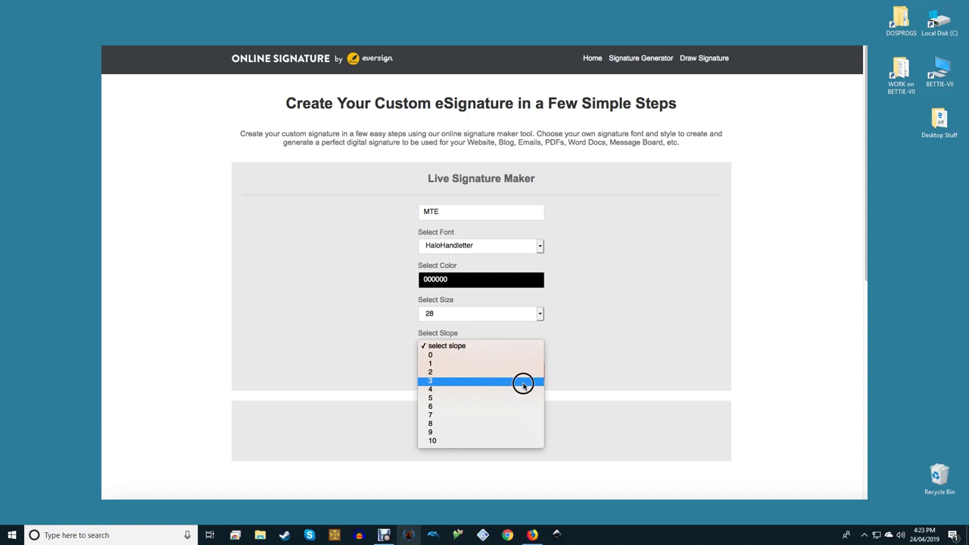
click(523, 386)
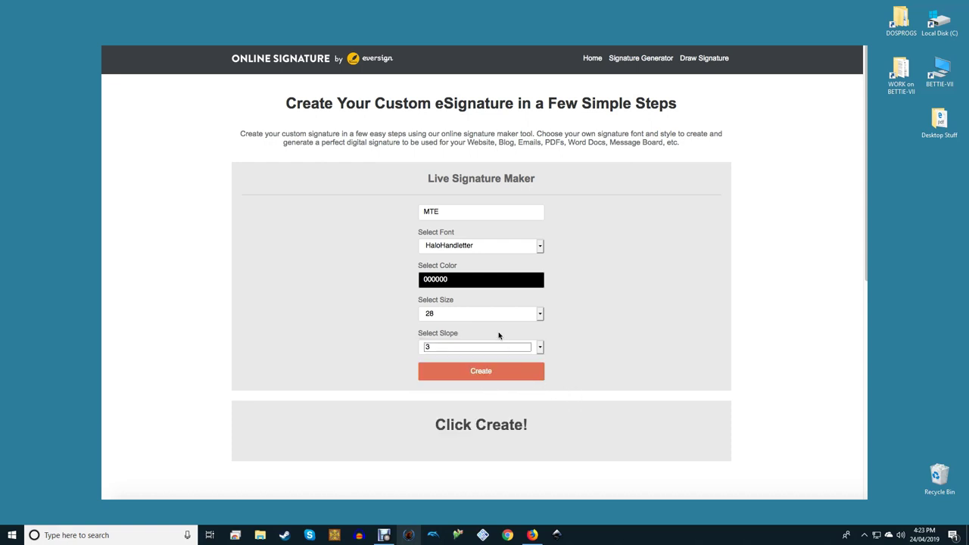
click(484, 373)
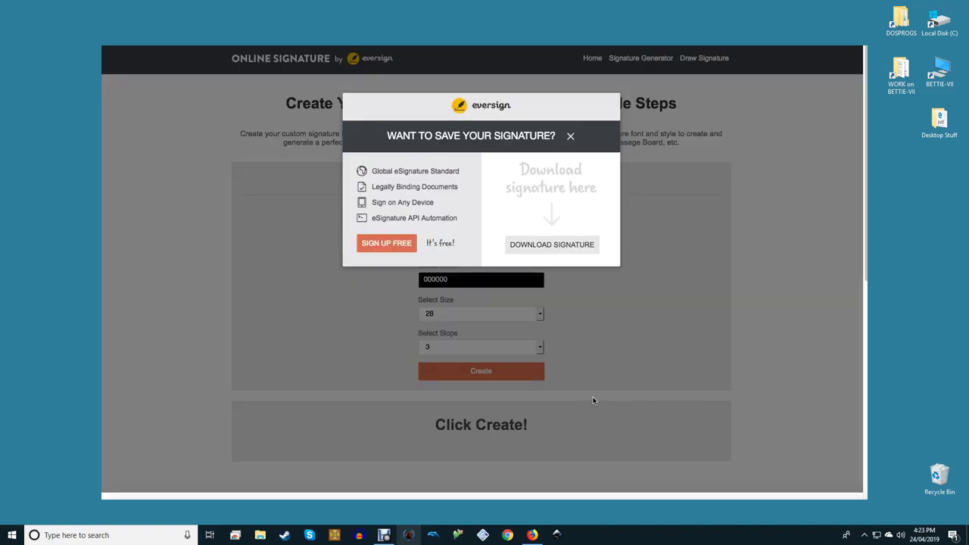